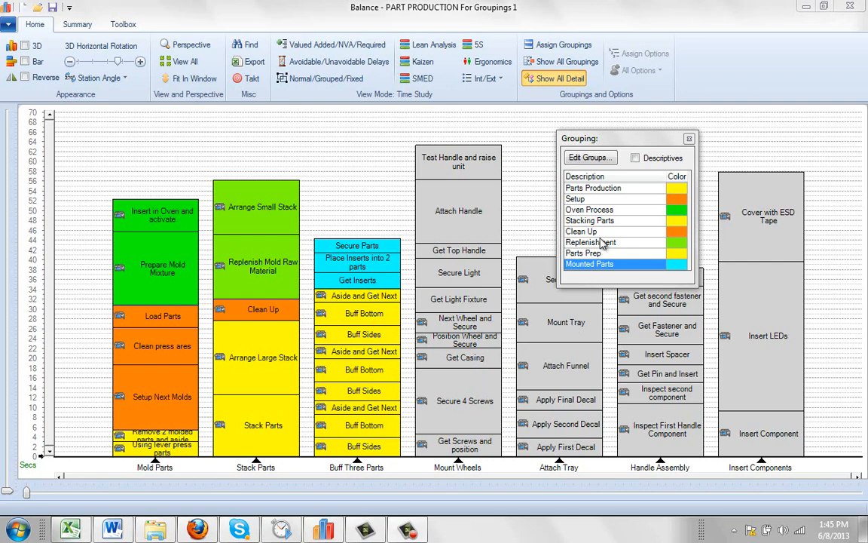
Step: Create a new element group named "Secure parts with screws" and give it the yellow colour
left_click(592, 158)
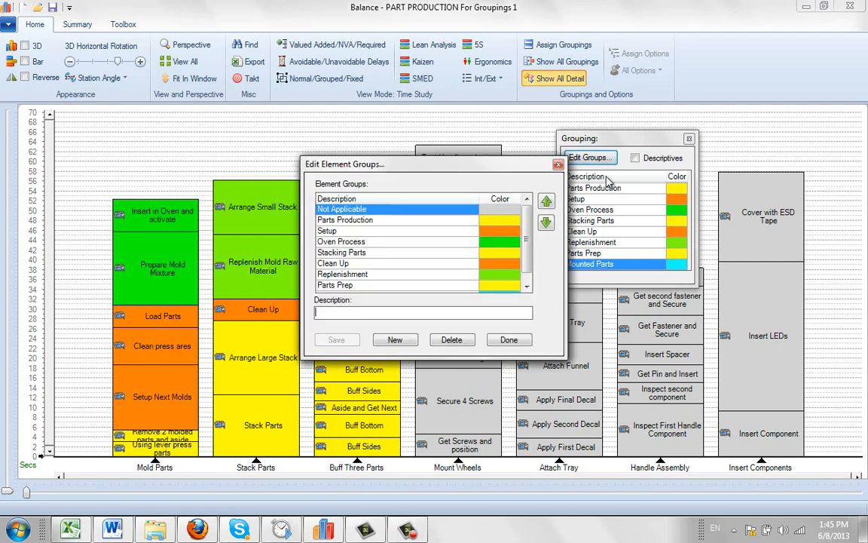
left_click(336, 316)
type("Secure parts with screws")
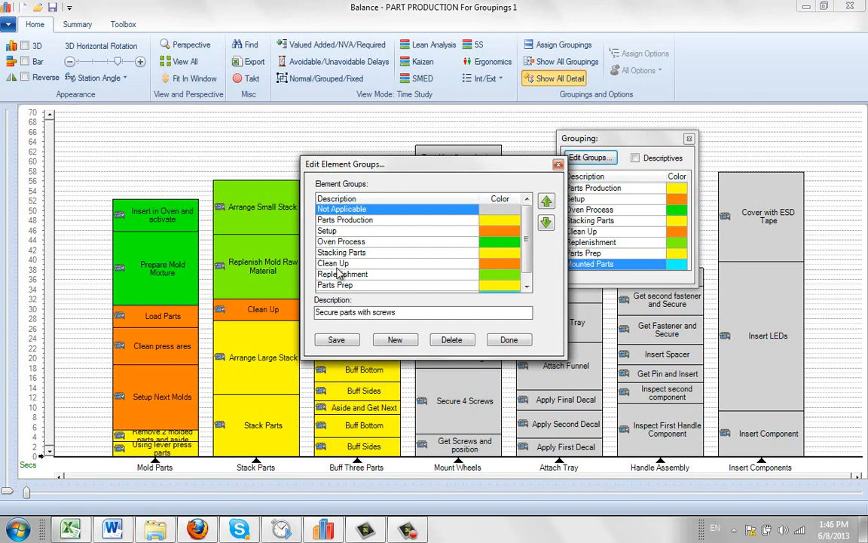
left_click(337, 339)
left_click(390, 152)
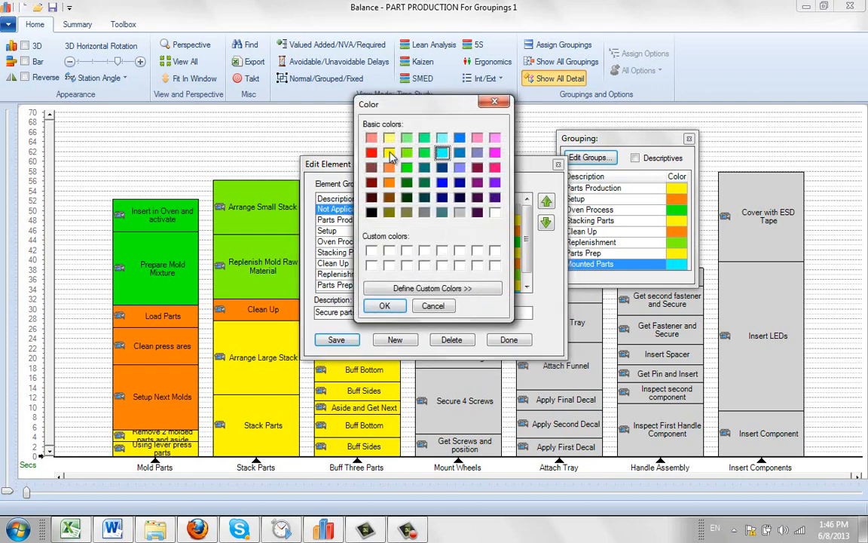
left_click(388, 304)
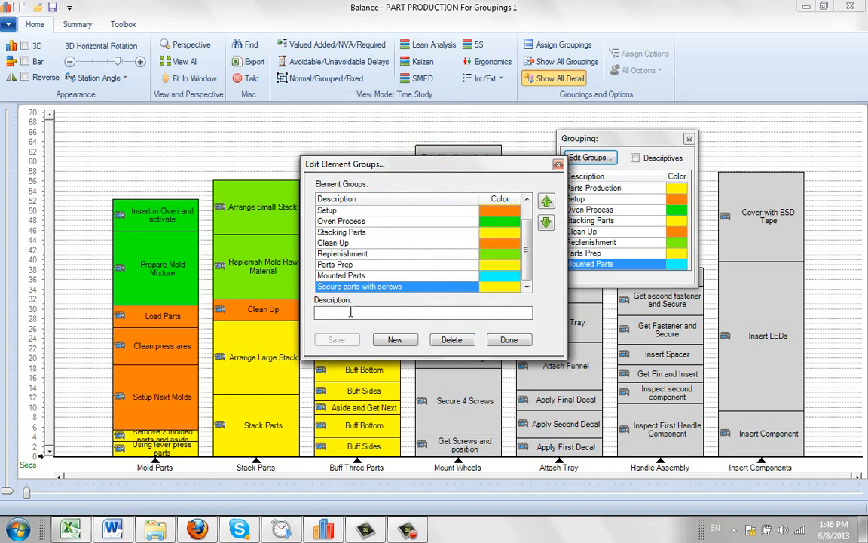
Step: Add an element group named "Wheel Instal" with the lime green colour
type("WHe")
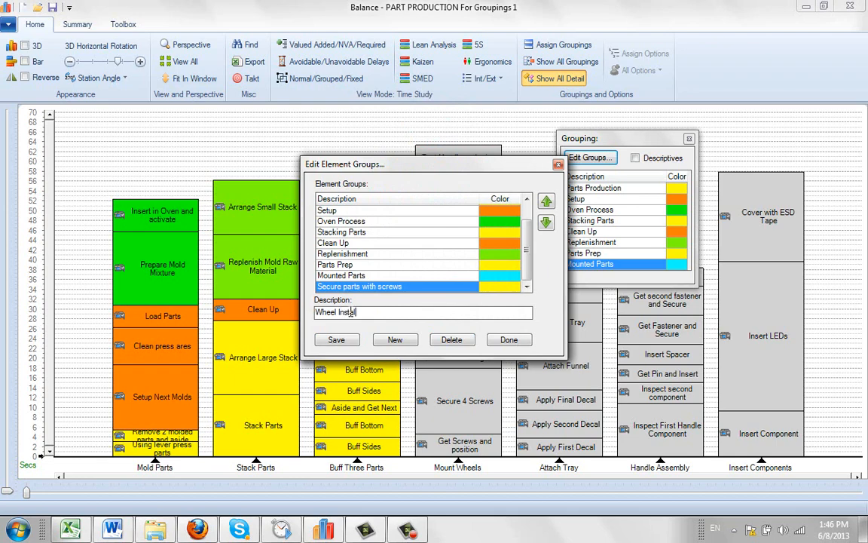
left_click(336, 340)
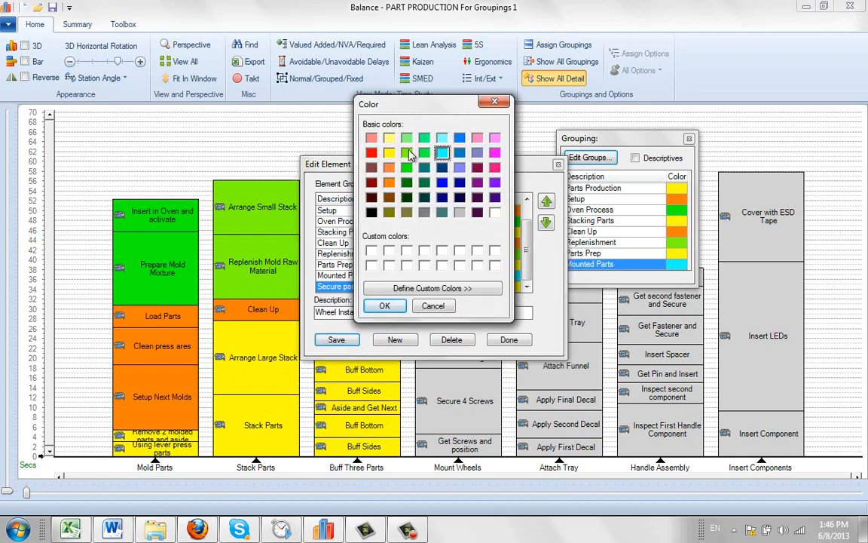
left_click(408, 153)
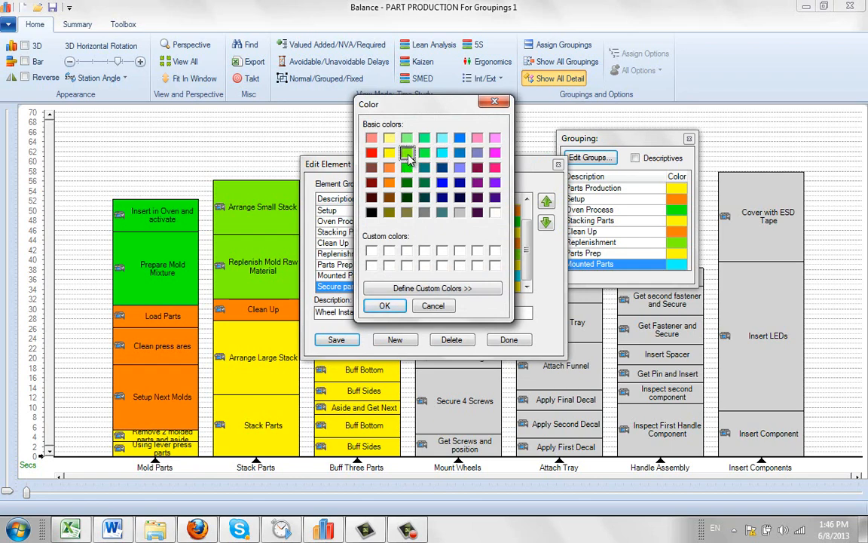
left_click(385, 305)
Step: Add an element group named "Add Light" with the cyan colour
left_click(331, 313)
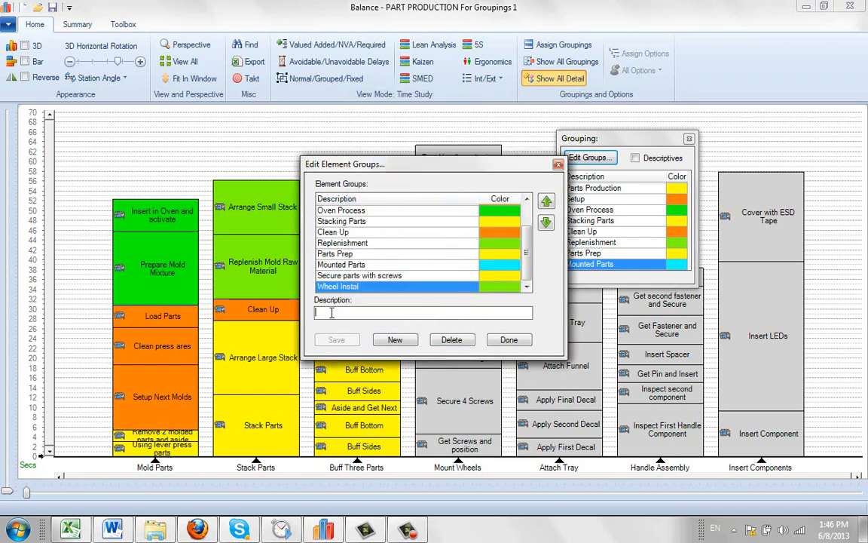
type("Add Light")
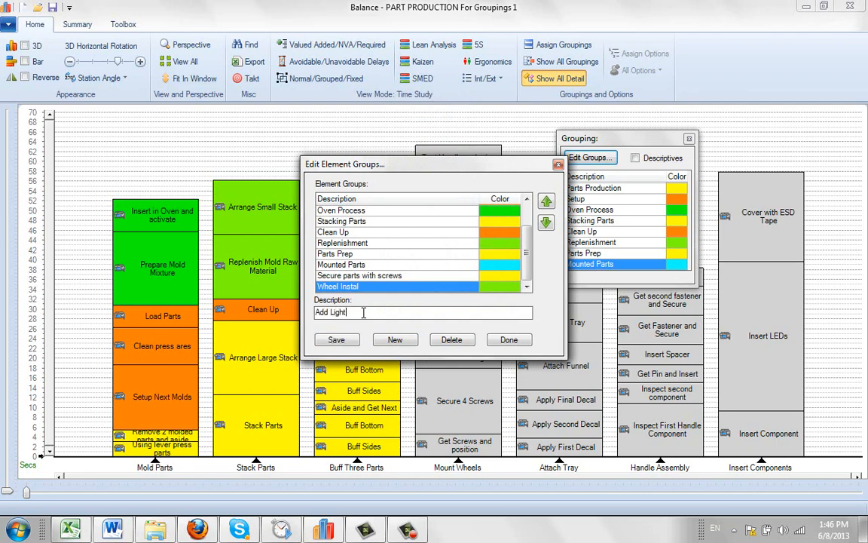
left_click(336, 340)
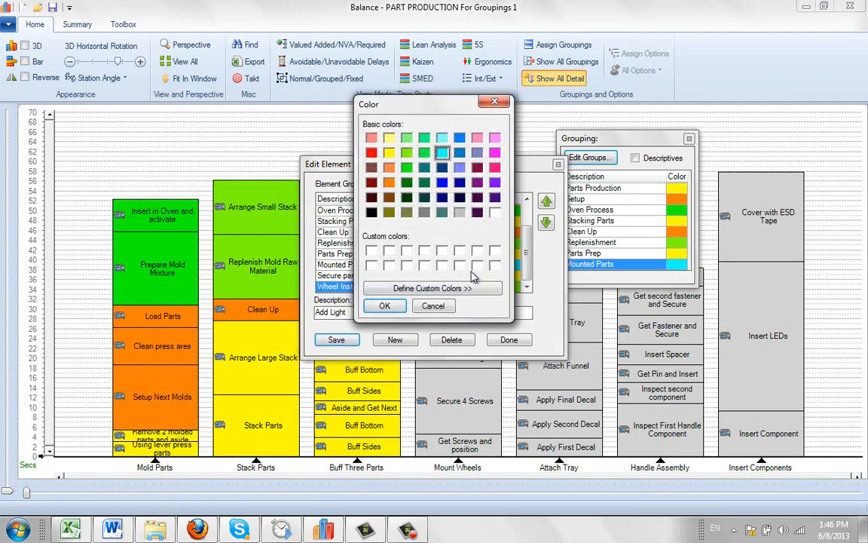
left_click(384, 305)
Step: Add an element group named "Add Security Handle" with the cyan colour and finish editing the groups
left_click(351, 315)
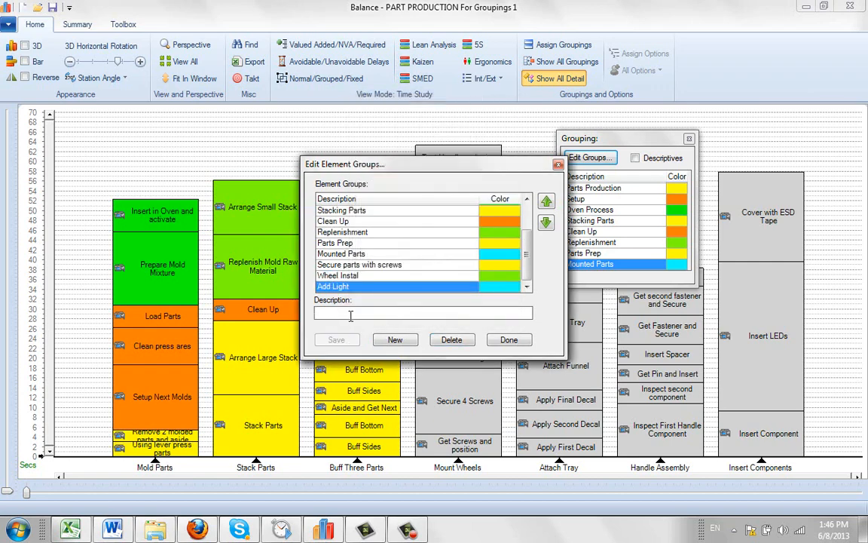
type("Add ecurity Handle")
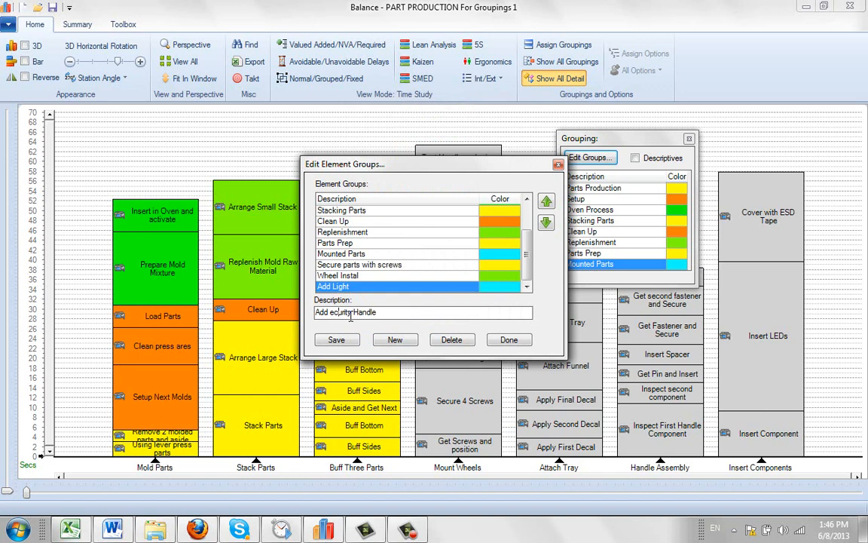
type("S")
left_click(352, 342)
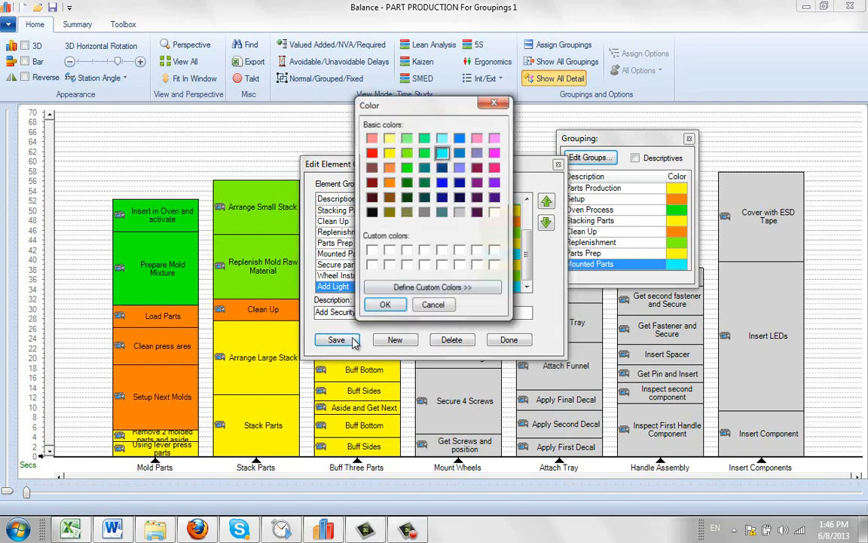
left_click(384, 305)
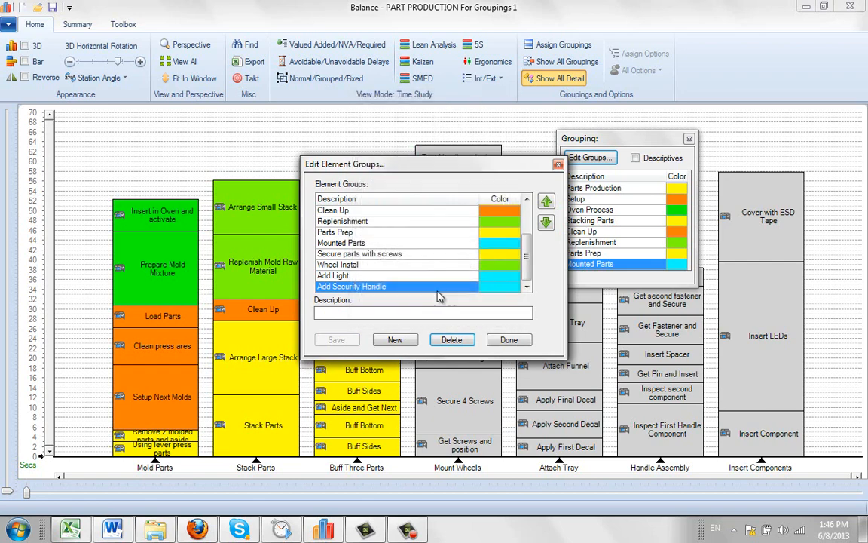
left_click(512, 340)
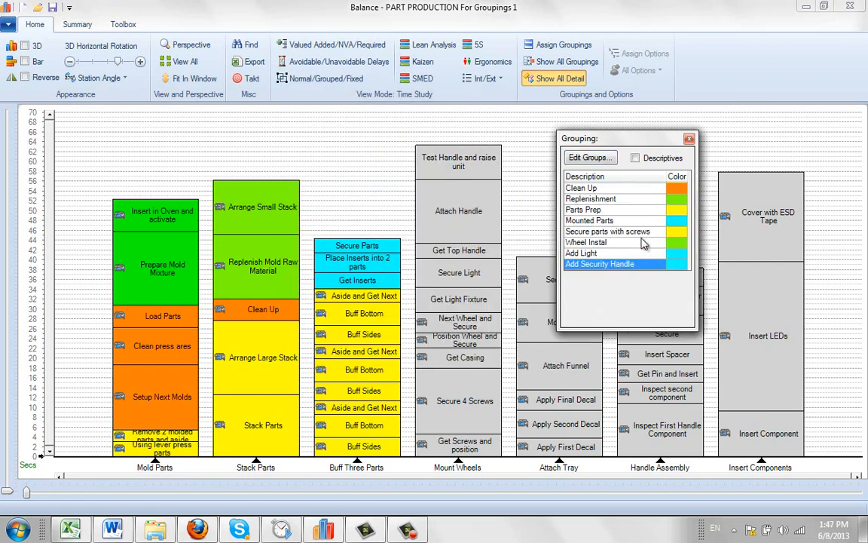
Step: Assign the Mount Wheels elements Get Screws and position and Secure 4 Screws to the "Secure parts with screws" group
left_click(618, 233)
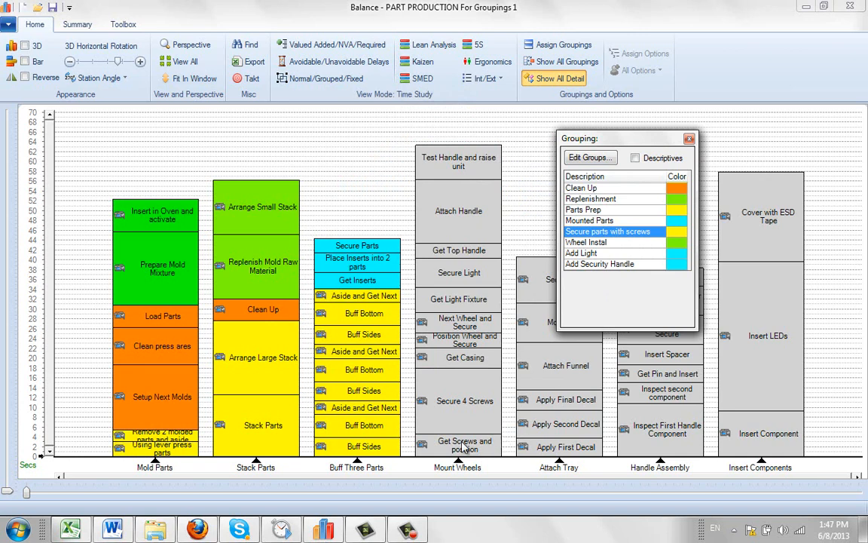
left_click(462, 445)
left_click(467, 406)
Step: Correct the "Wheel Instal" group's name to "Wheel Install", keep its lime green colour, and finish editing the groups
left_click(587, 241)
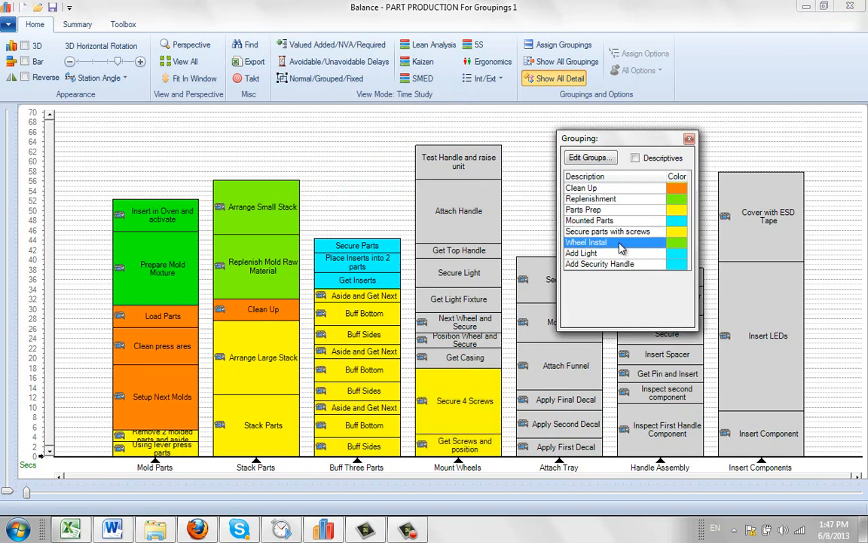
left_click(590, 157)
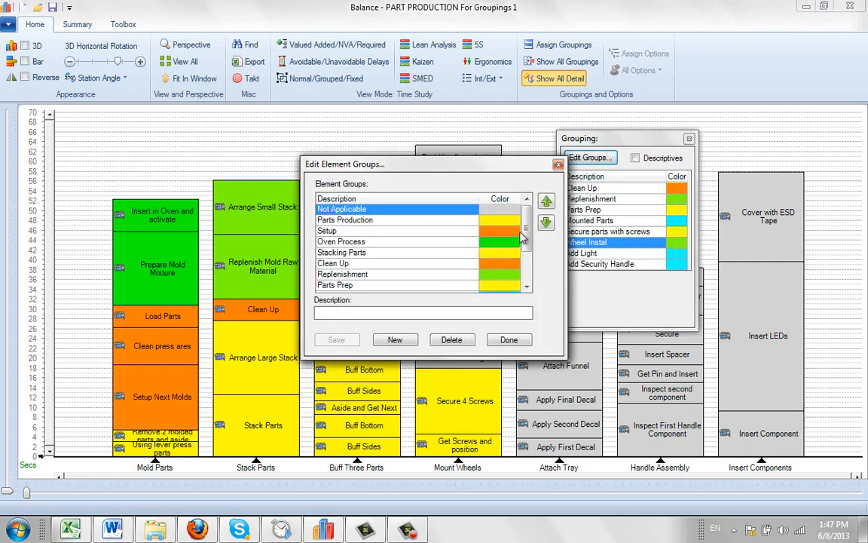
scroll(452, 248, "down", 2)
left_click(362, 265)
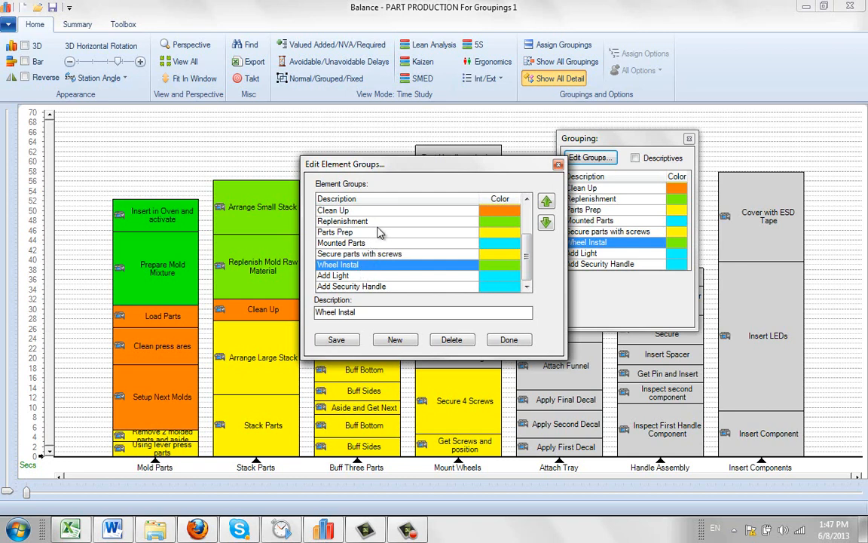
left_click(359, 312)
type("l")
left_click(336, 339)
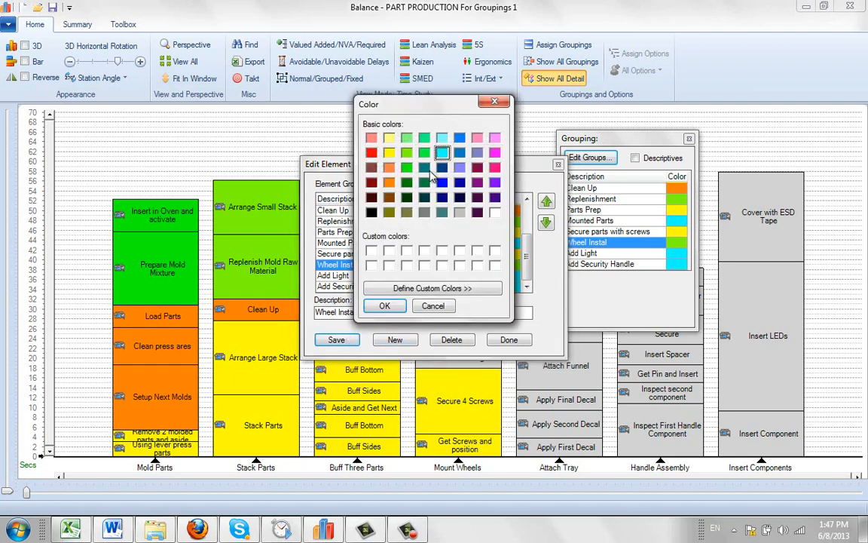
left_click(407, 152)
left_click(402, 306)
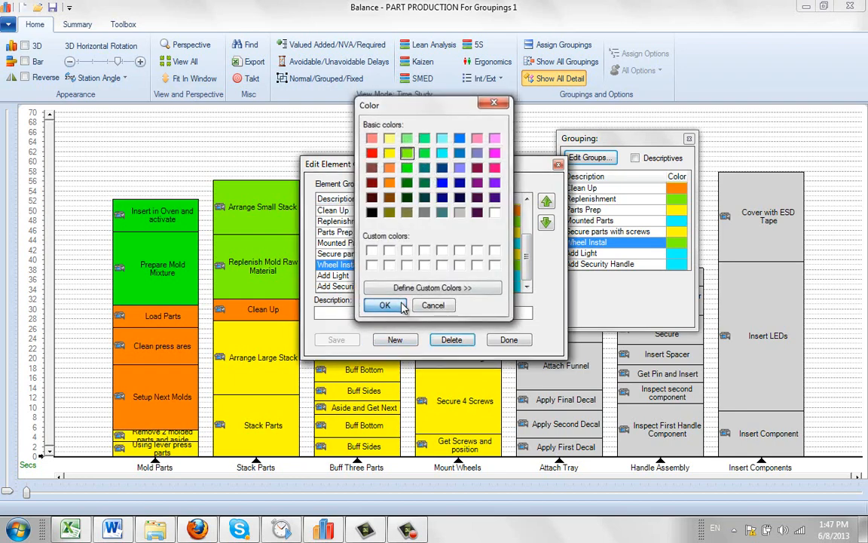
left_click(508, 340)
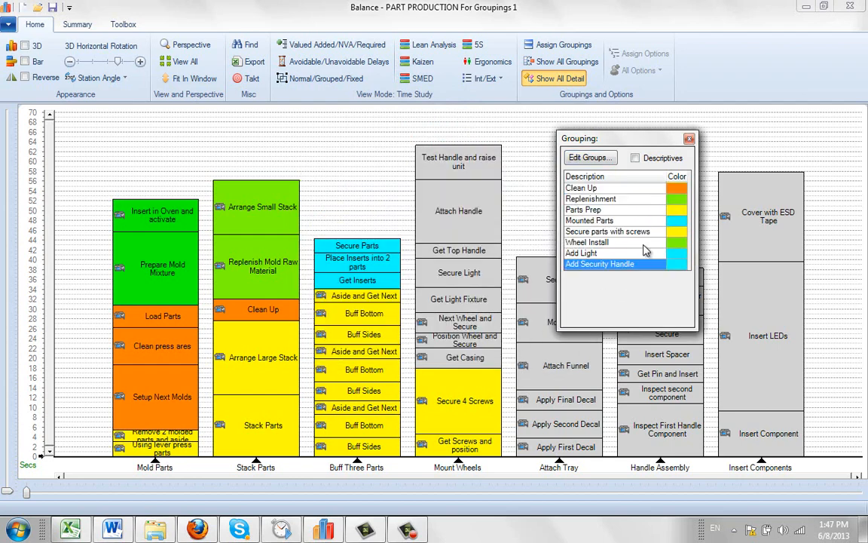
Step: Assign Get Casing, Position Wheel and Secure, and Next Wheel and Secure in Mount Wheels to the "Wheel Install" group
left_click(628, 243)
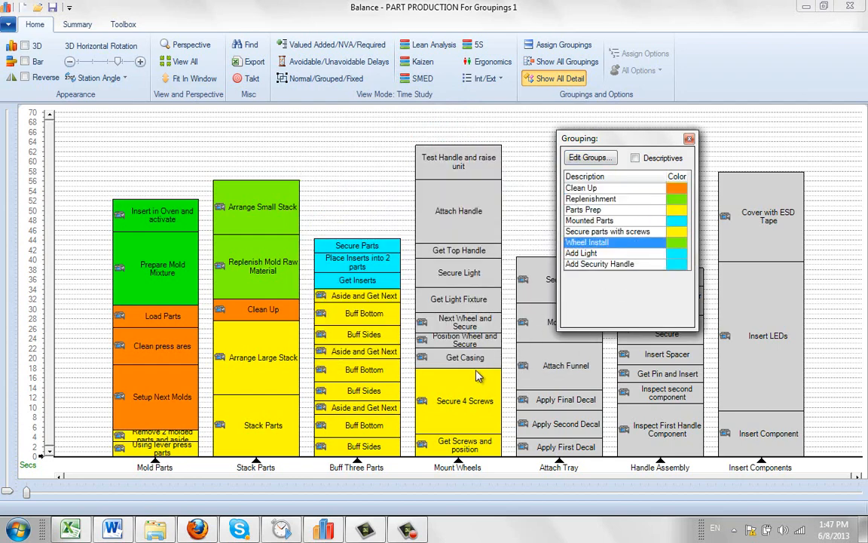
left_click(424, 357)
left_click(477, 336)
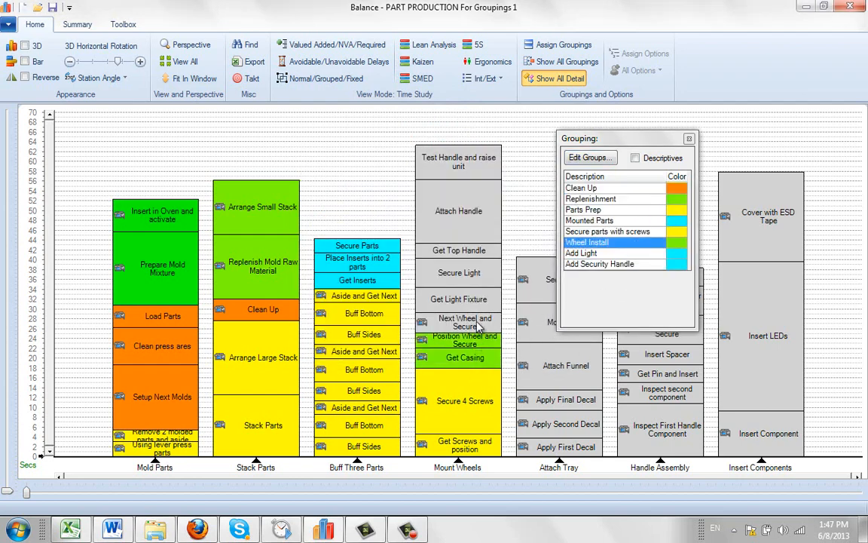
left_click(478, 323)
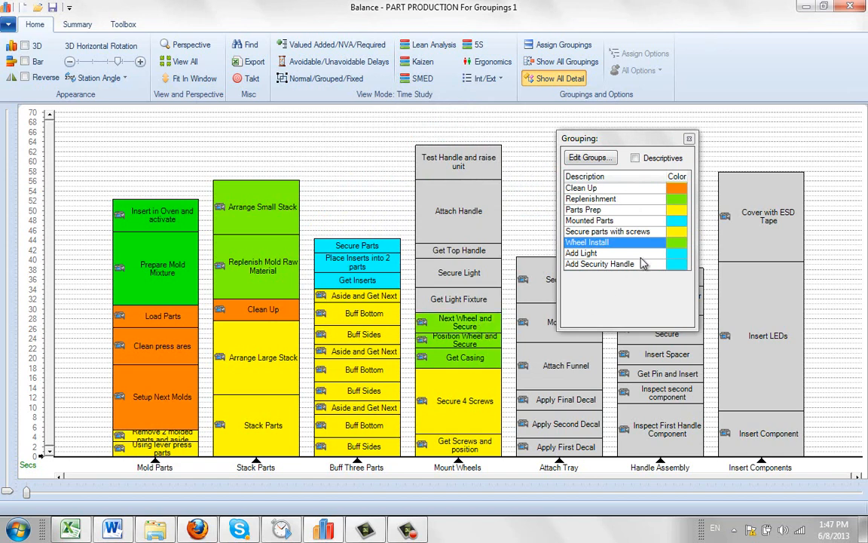
Step: Assign the Get Light Fixture and Secure Light elements in Mount Wheels to the "Add Light" group
left_click(588, 253)
left_click(458, 298)
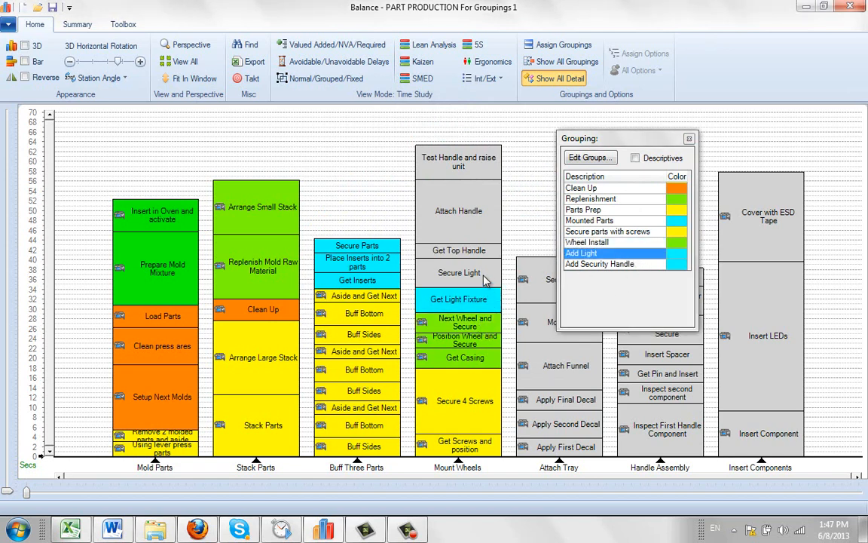
left_click(486, 281)
Step: Assign Get Top Handle, Attach Handle, and Test Handle and raise unit to the "Add Security Handle" group, and close the grouping list
left_click(614, 265)
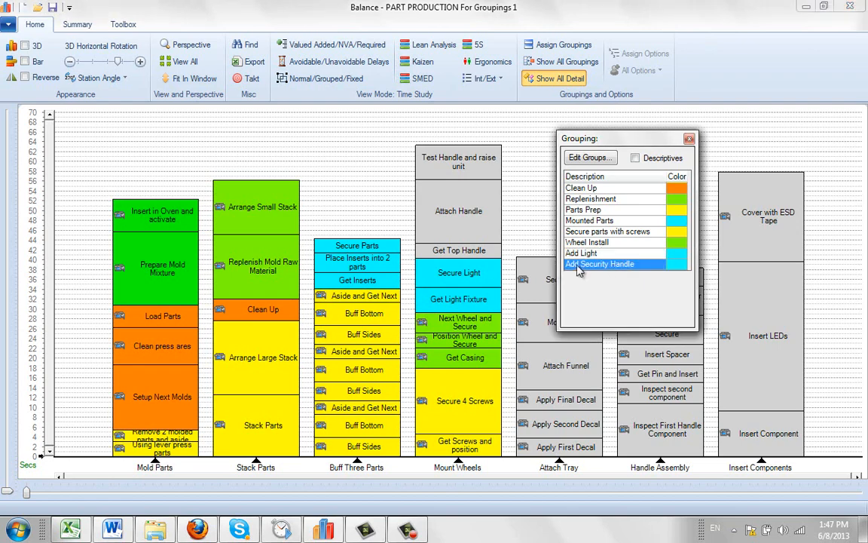
left_click(481, 248)
left_click(479, 226)
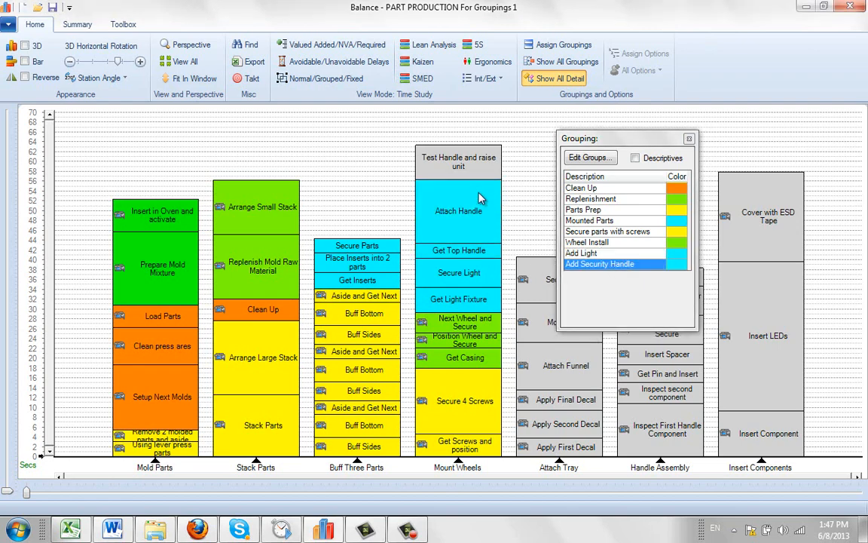
left_click(476, 167)
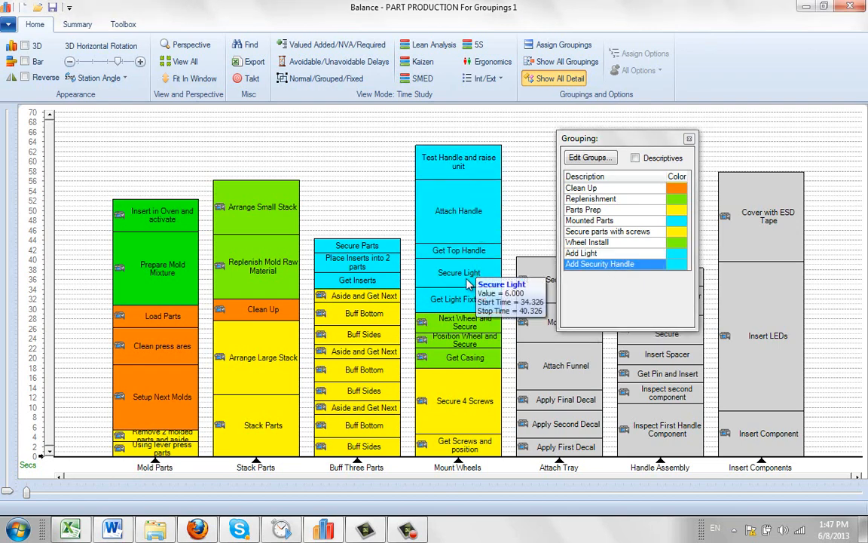
mouse_move(465, 221)
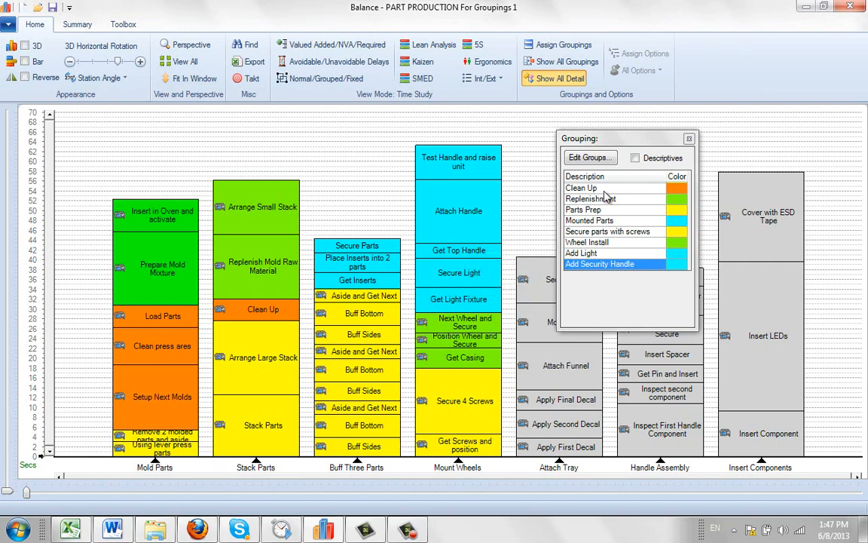
left_click(689, 140)
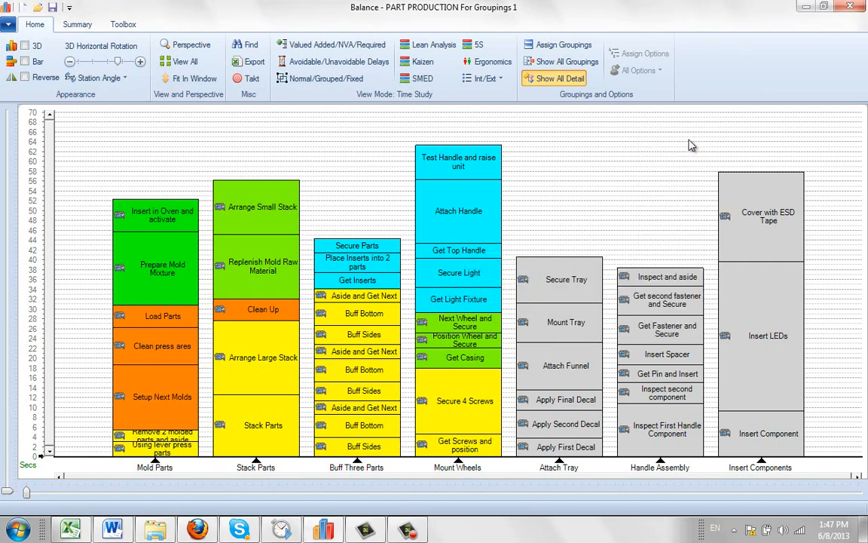
Step: Switch the chart to show all groupings and inspect the Add Security Handle group's time details in Mount Wheels
left_click(571, 63)
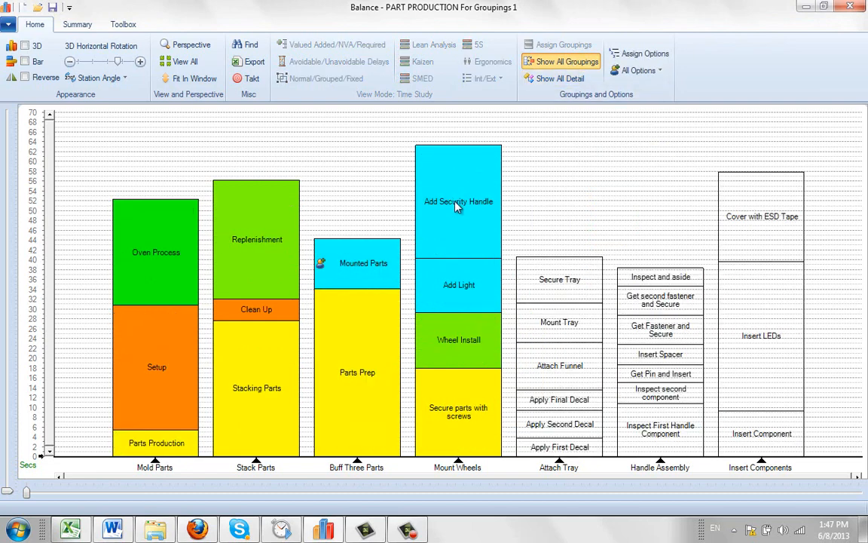
mouse_move(454, 232)
mouse_move(475, 256)
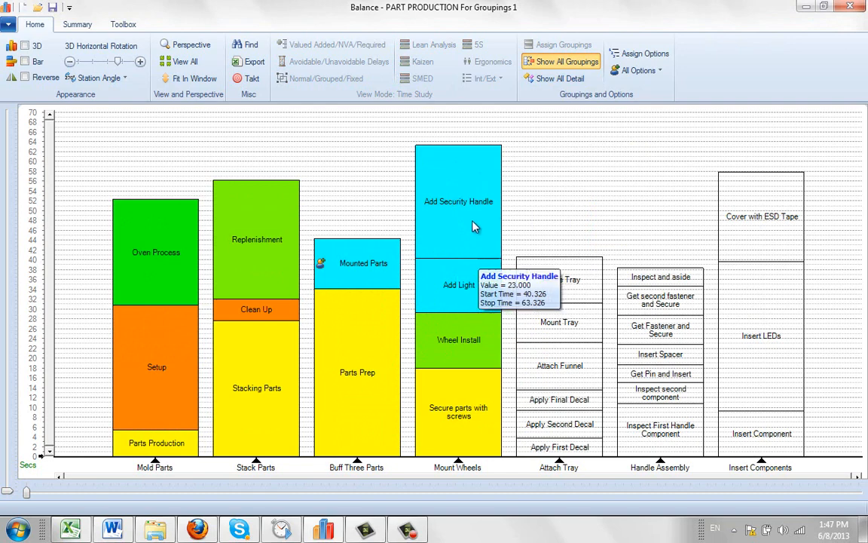
Step: Import the Add Light and Add Security Handle groupings into the list of assignable options
left_click(647, 53)
left_click_drag(614, 111, 698, 100)
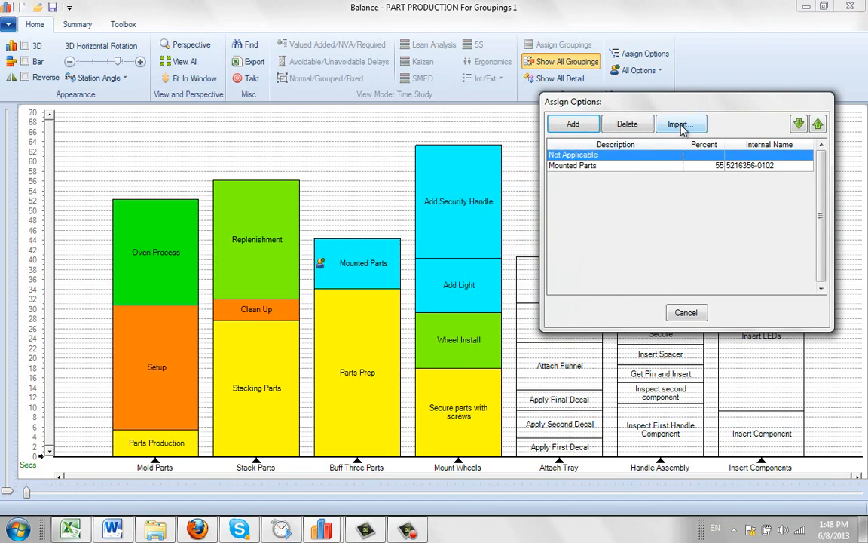
left_click(682, 128)
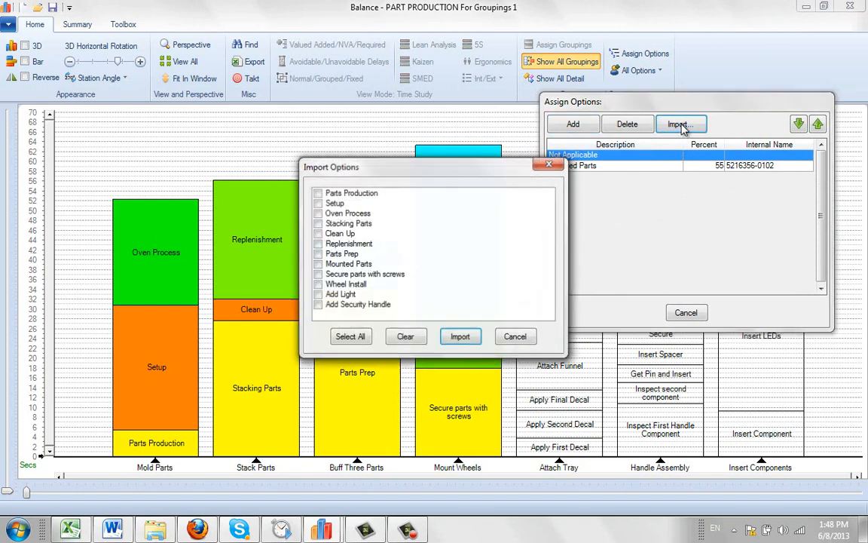
left_click_drag(435, 173, 590, 184)
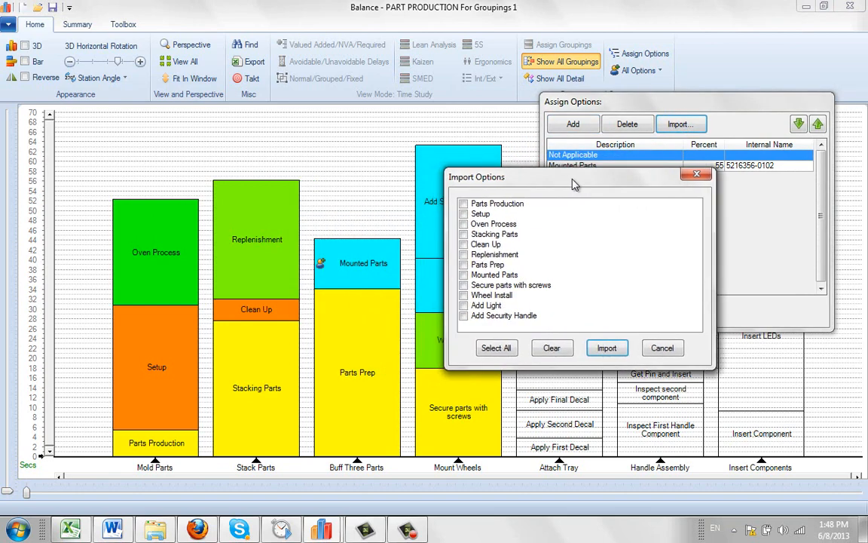
left_click(463, 306)
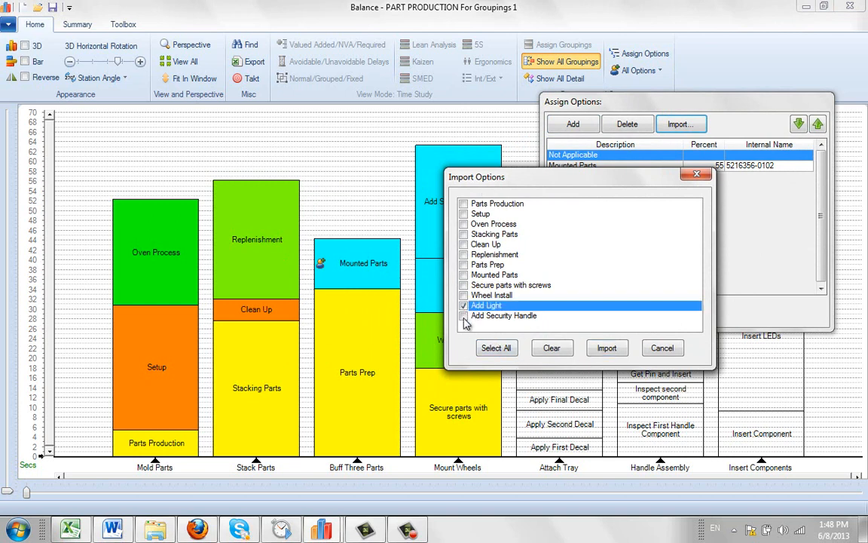
left_click(464, 316)
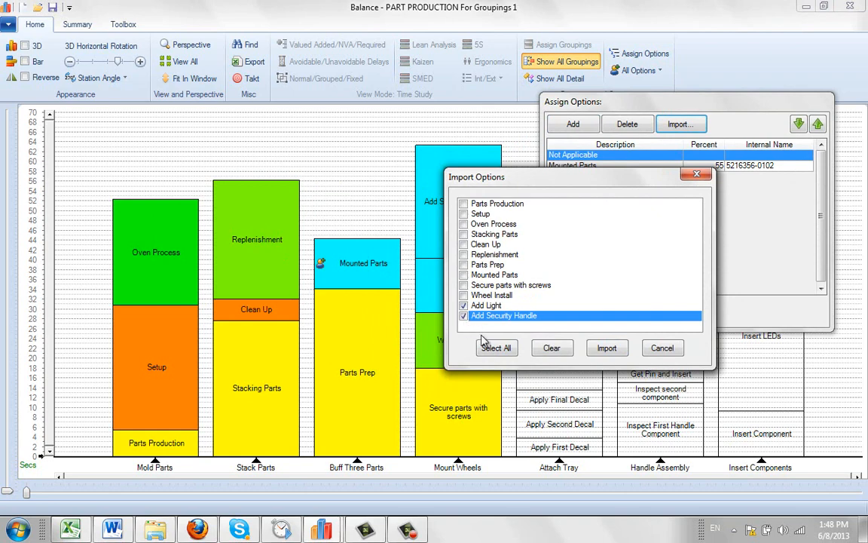
left_click(607, 349)
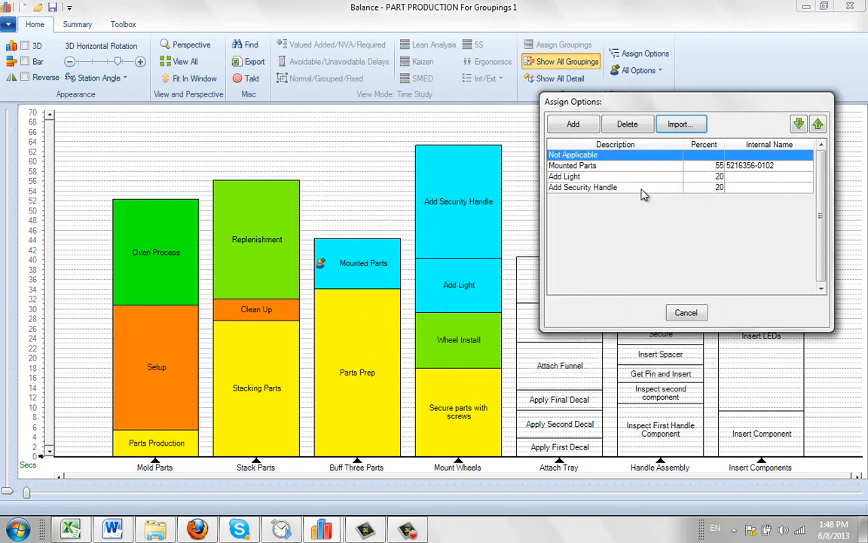
left_click(648, 177)
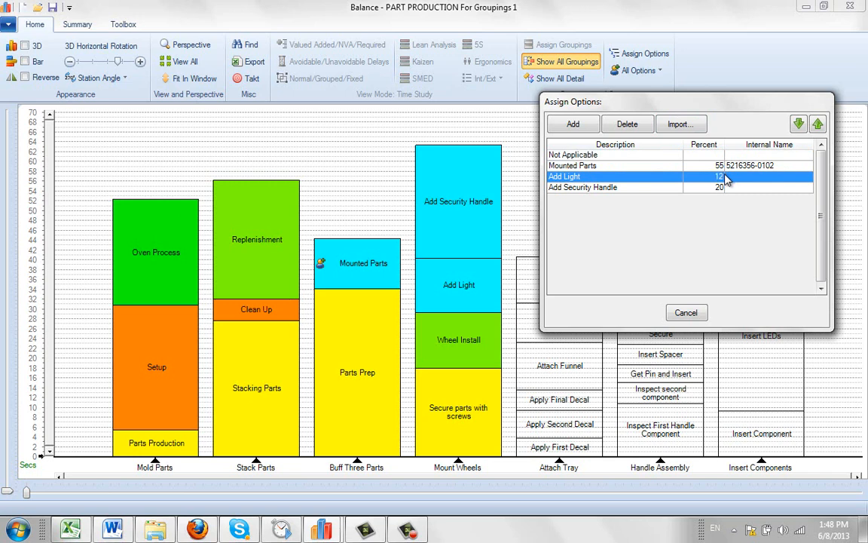
left_click(716, 190)
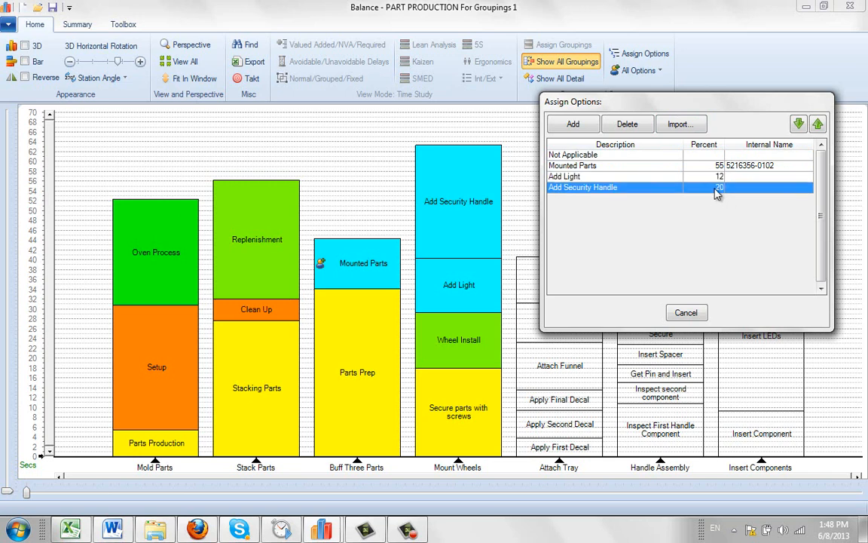
left_click(717, 192)
type("37")
left_click(666, 175)
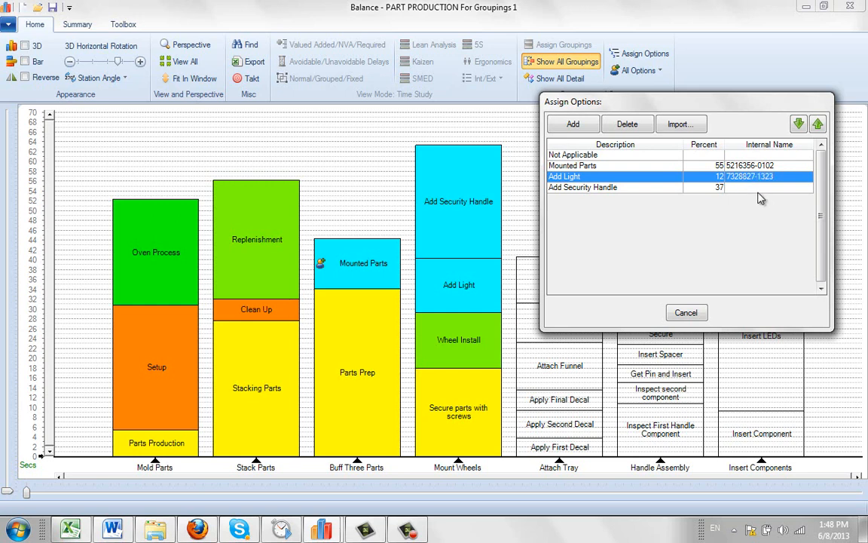
left_click(757, 190)
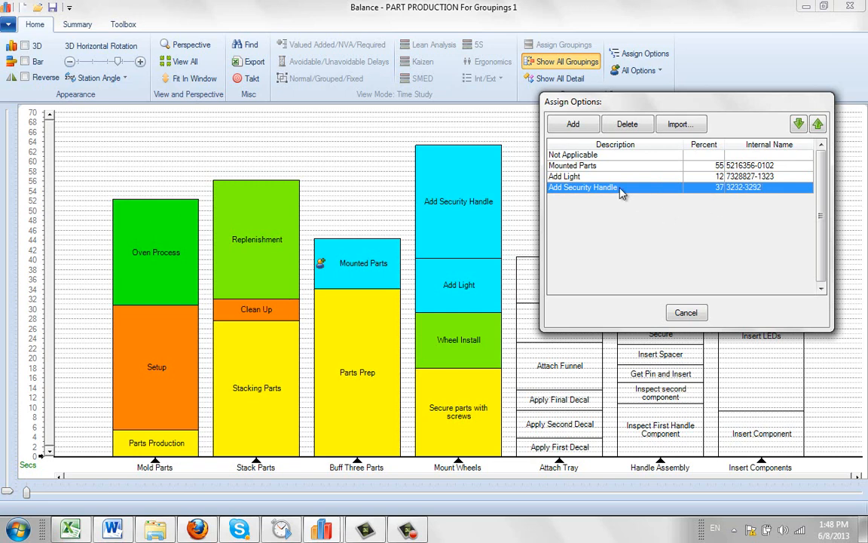
Step: Assign the Add Light and Add Security Handle options to their matching groups in Mount Wheels, and close the options list
left_click(554, 176)
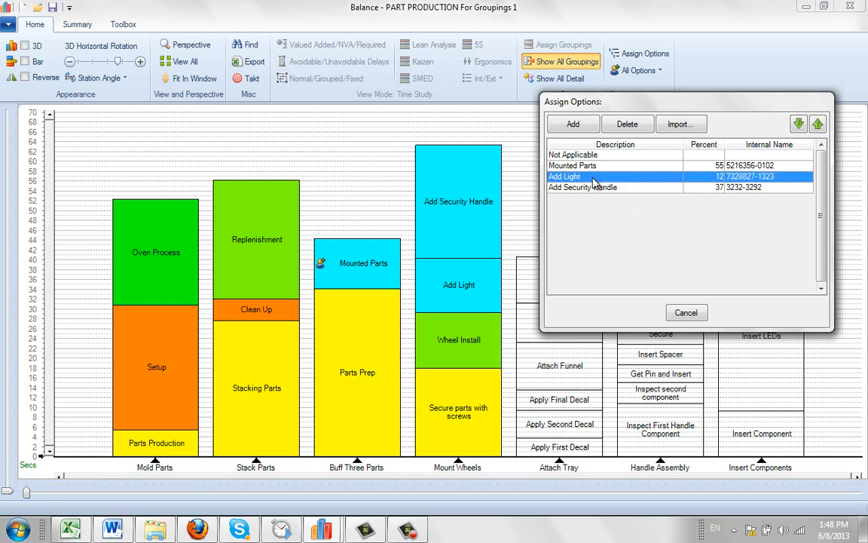
left_click(444, 293)
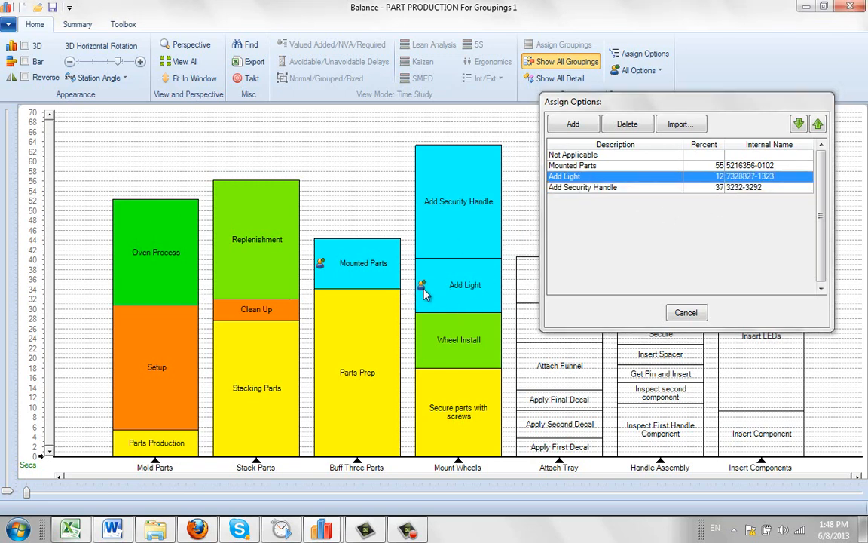
left_click(583, 187)
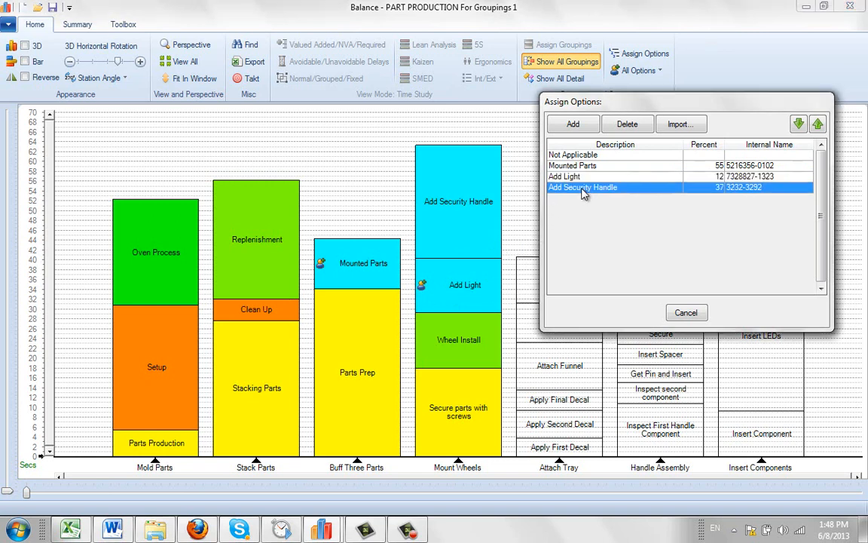
left_click(488, 208)
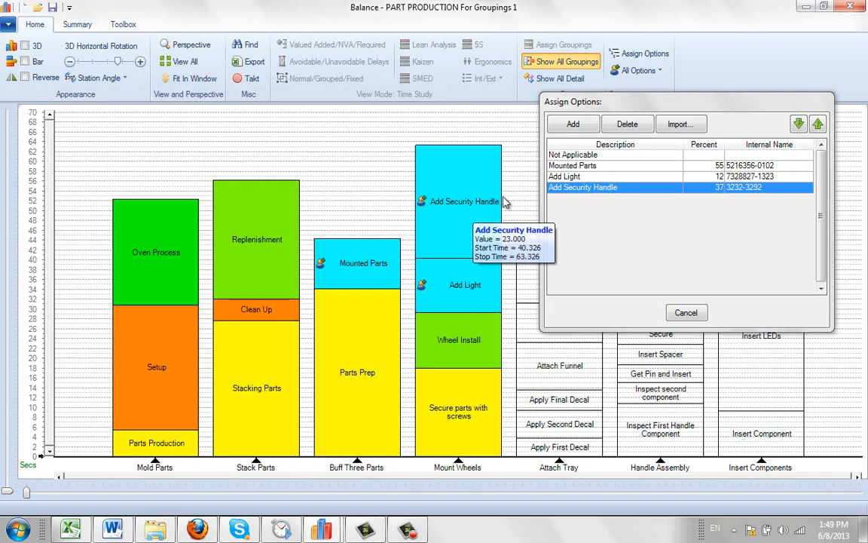
left_click(686, 315)
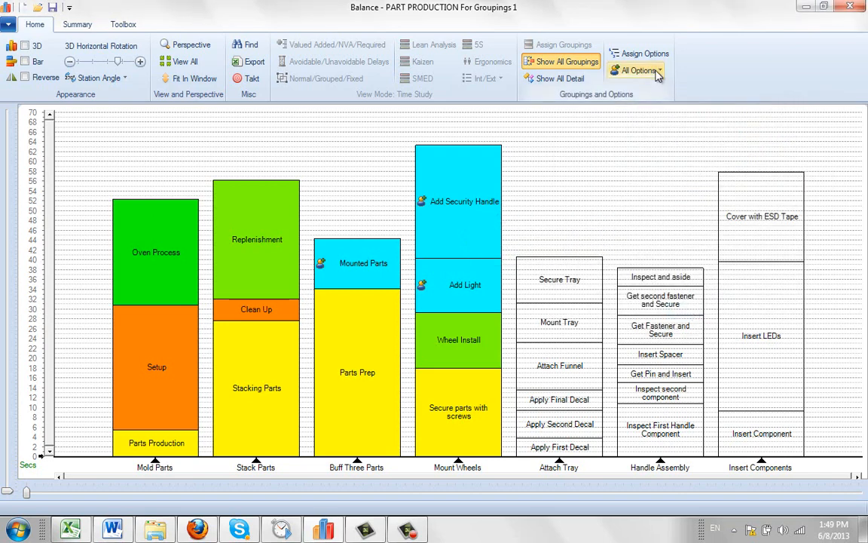
Step: Add a target/takt time line to the chart at 58 seconds
left_click(248, 79)
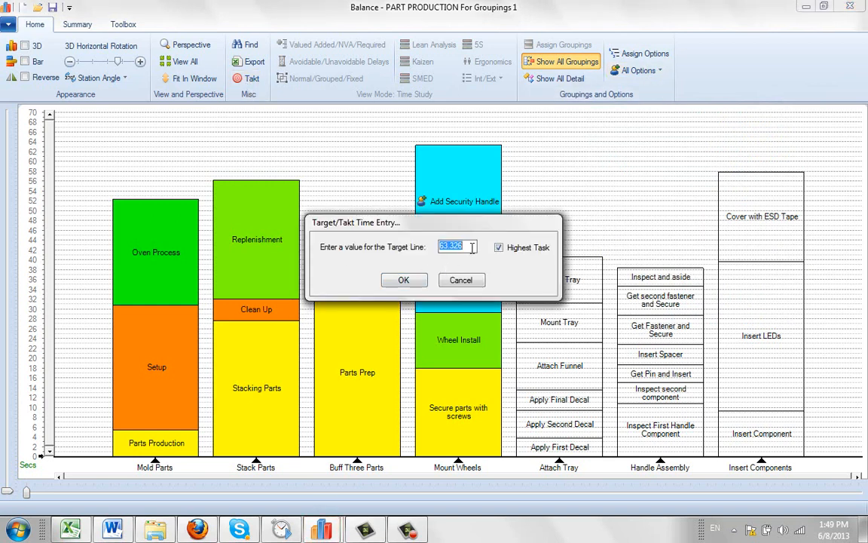
type("58")
left_click(404, 279)
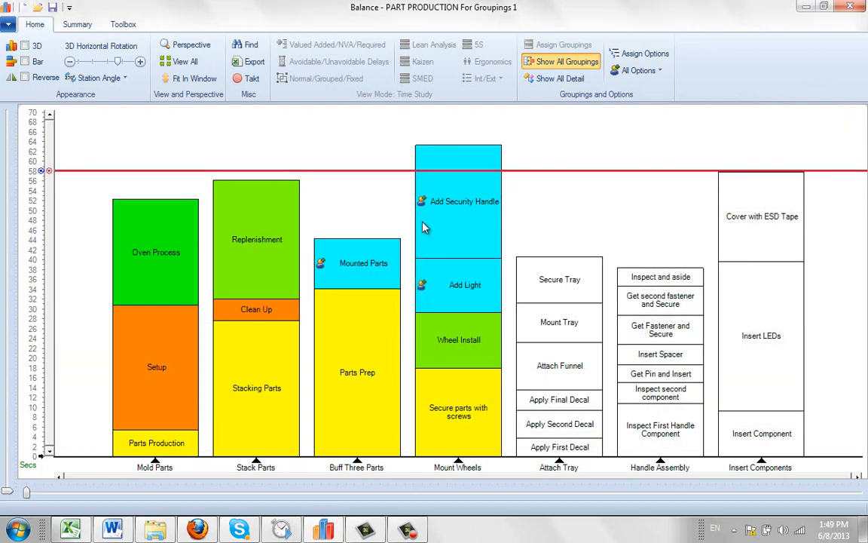
Step: Filter the chart to the Add Light option, and include Mounted Parts in the displayed options as well
mouse_move(426, 252)
left_click(660, 72)
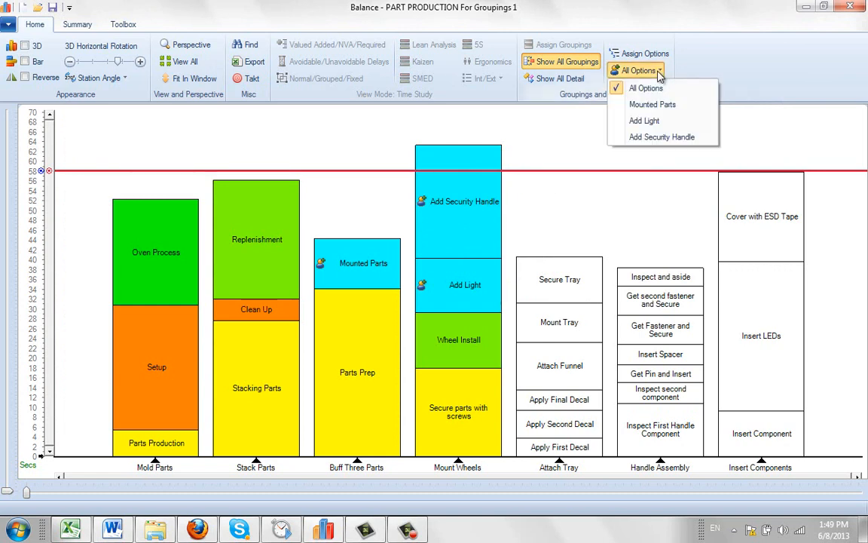
left_click(621, 120)
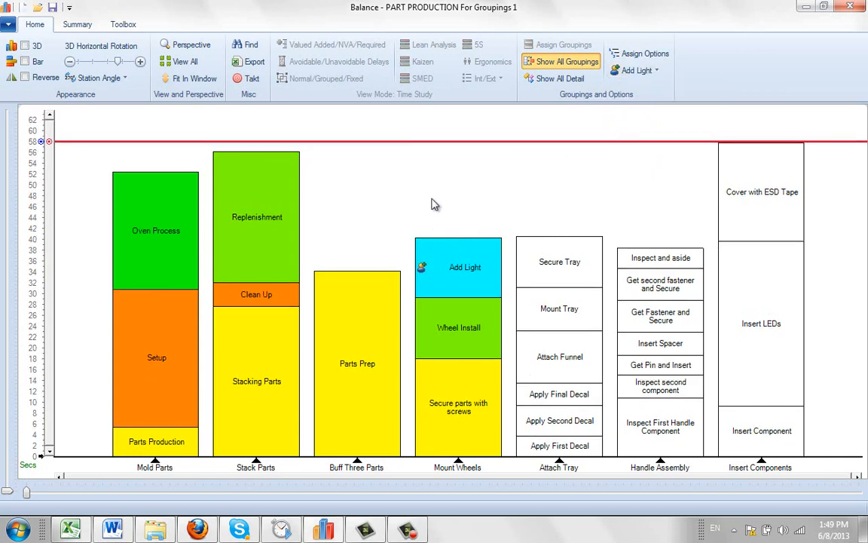
left_click(647, 73)
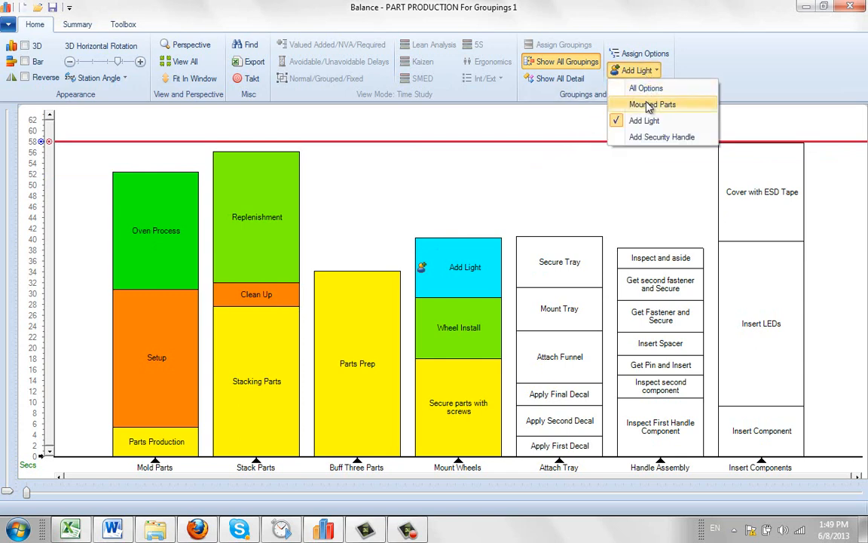
left_click(646, 104)
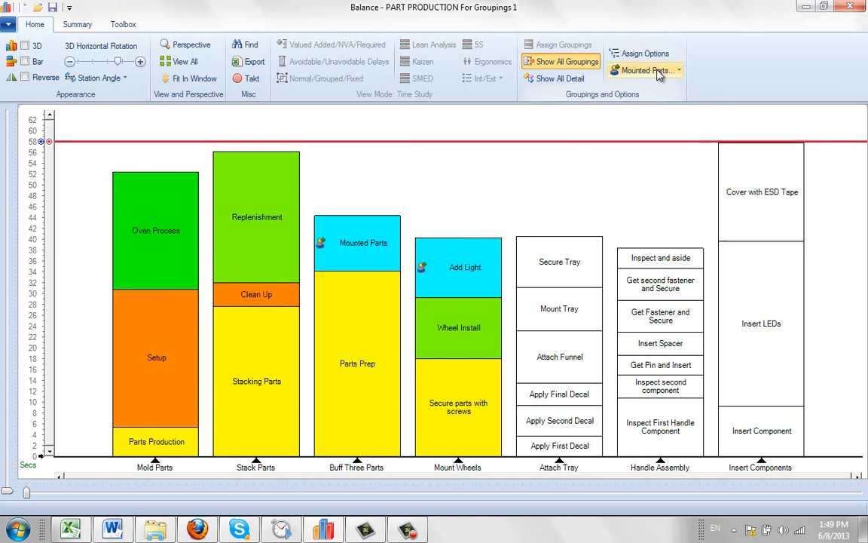
Step: Include Add Security Handle in the displayed options and exclude Add Light to compare Mount Wheels with the takt line
left_click(646, 70)
left_click(645, 136)
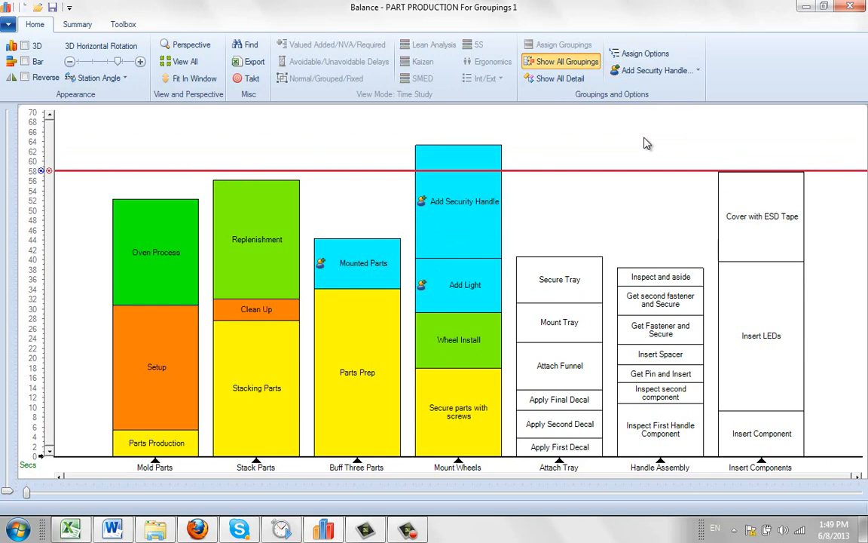
left_click(648, 70)
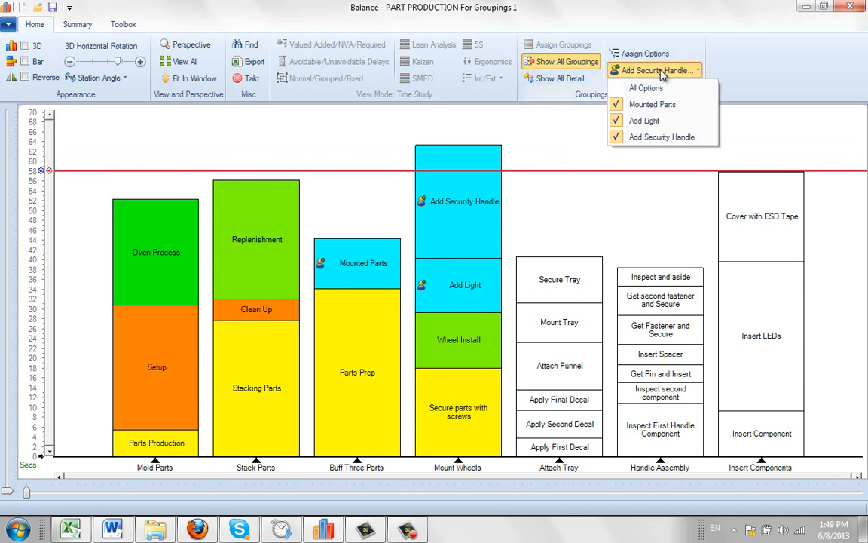
left_click(643, 122)
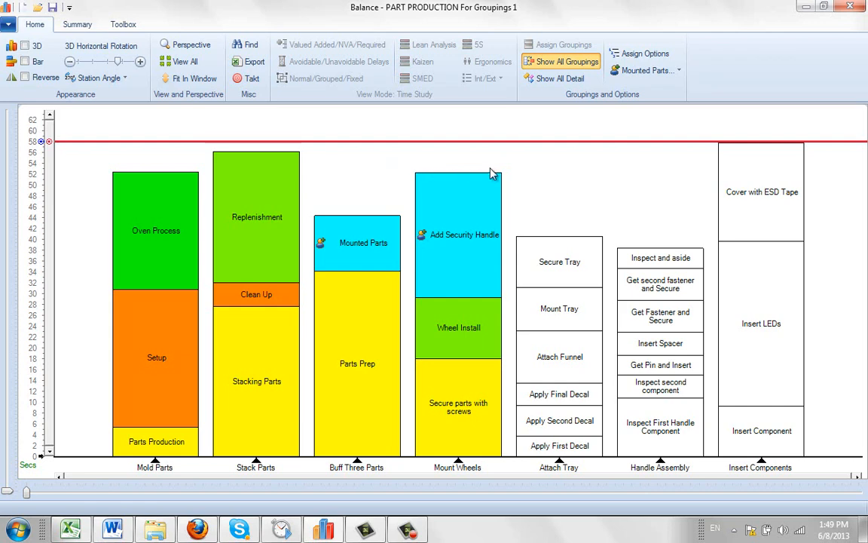
Step: Restore the chart to display all options and review the Mount Wheels groups against the takt line
left_click(647, 70)
left_click(663, 87)
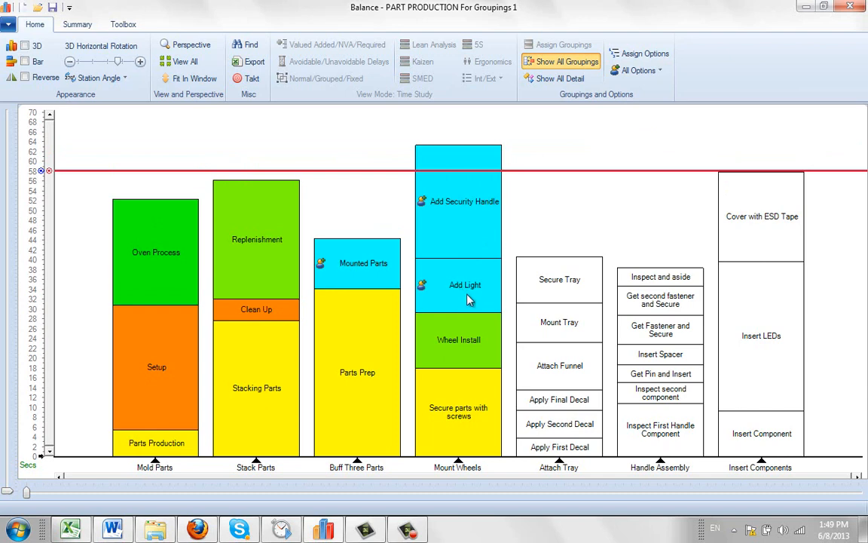
mouse_move(445, 266)
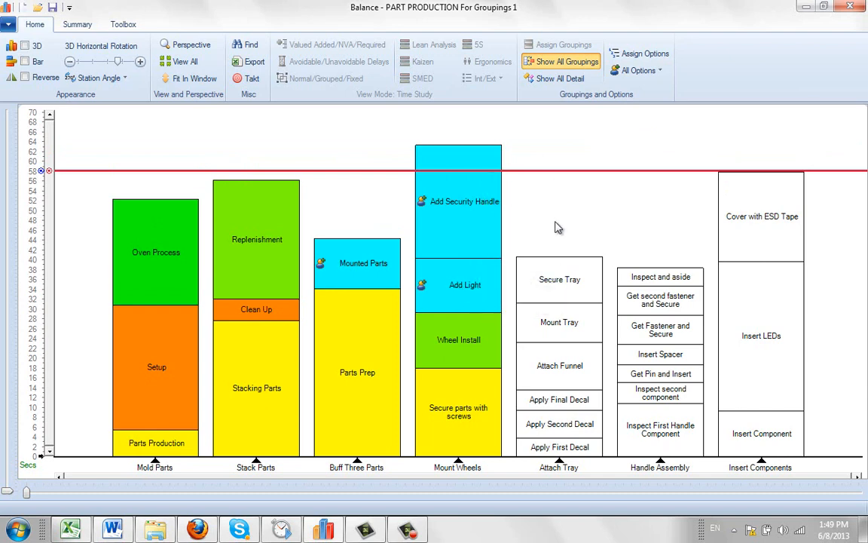